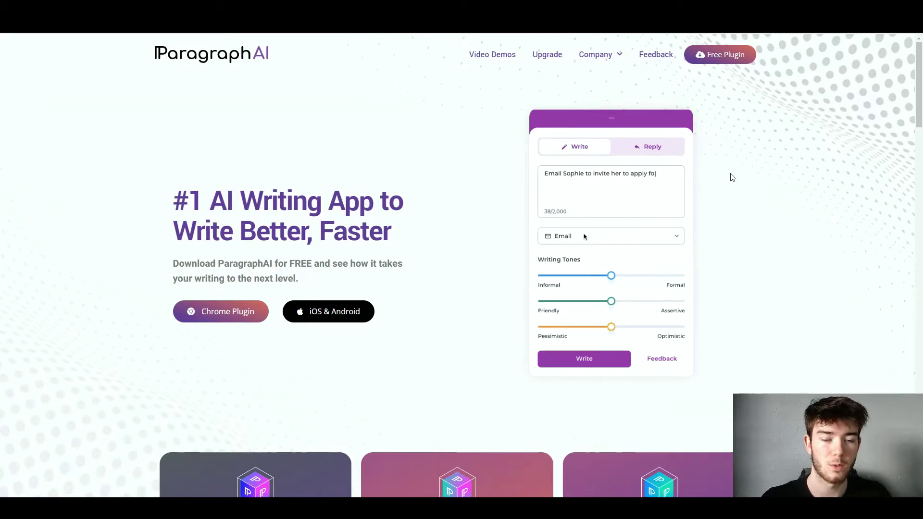
# Step: Open the ParagraphAI writing panel with the Alt+P shortcut
pyautogui.hotkey('alt', 'p')
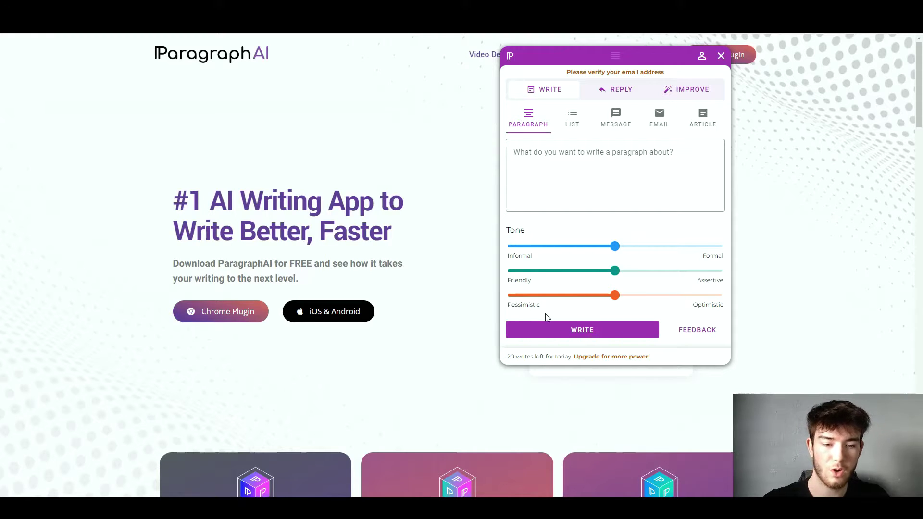
pyautogui.scroll(-1, 659, 289)
pyautogui.scroll(1, 656, 289)
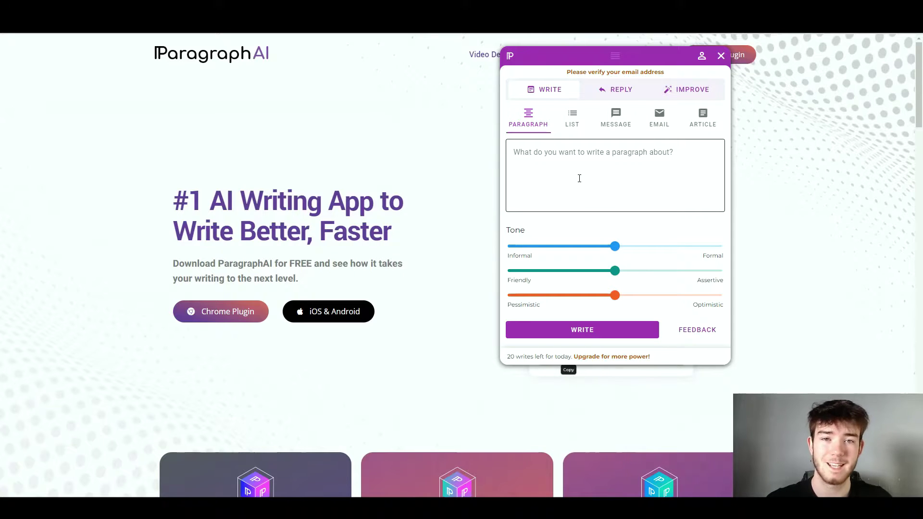
pyautogui.click(591, 163)
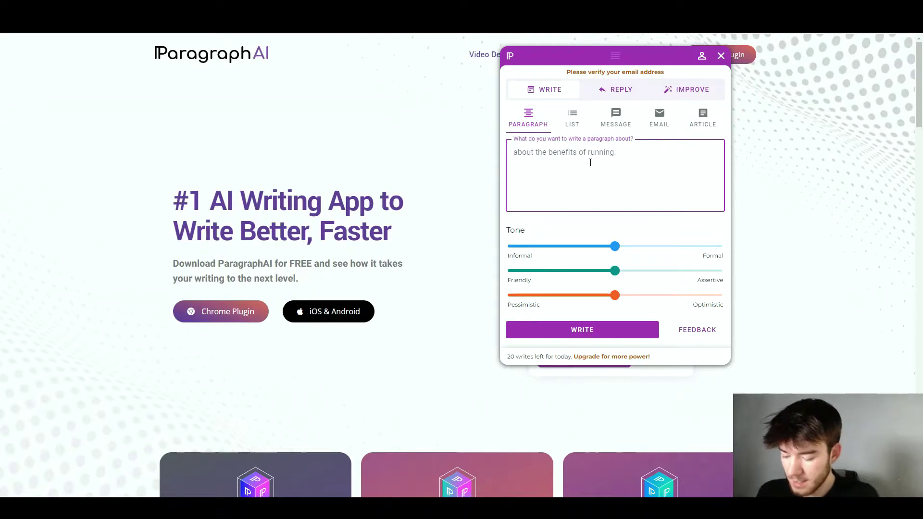
# Step: Enter the prompt 'A paragraph about fitness and a healthy diet'
pyautogui.write('A paragraph ab')
pyautogui.press('BackSpace')
pyautogui.write('out fitness and a healthy diet')
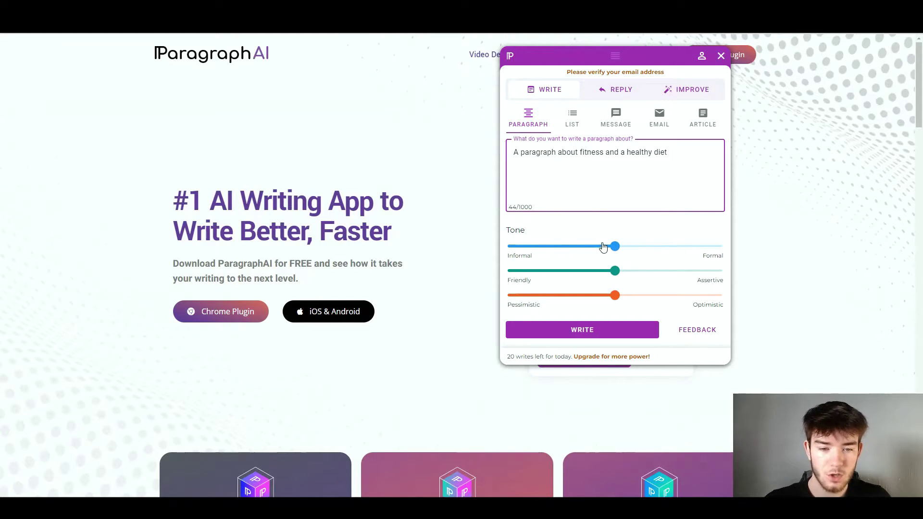
# Step: Set the tone sliders to more formal, fully friendly and fully optimistic
pyautogui.moveTo(616, 246); pyautogui.dragTo(668, 246)
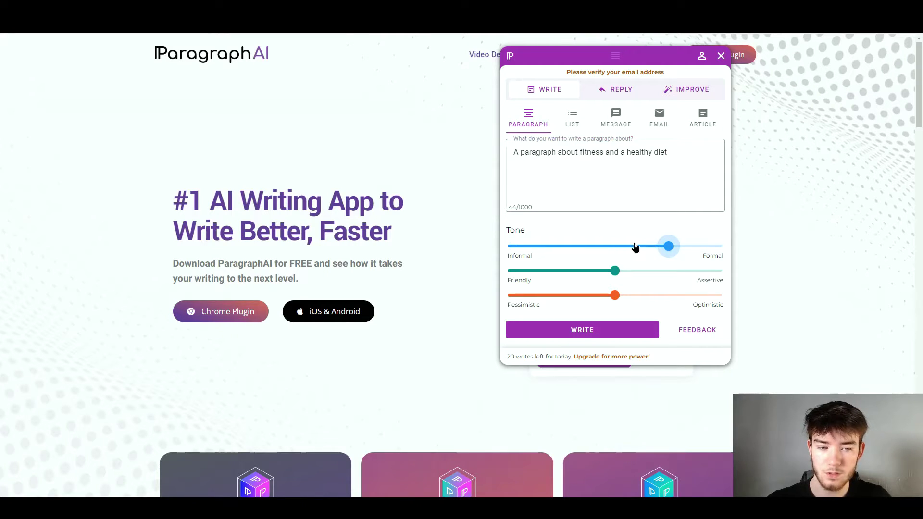
pyautogui.moveTo(620, 273); pyautogui.dragTo(508, 274)
pyautogui.moveTo(615, 296); pyautogui.dragTo(722, 295)
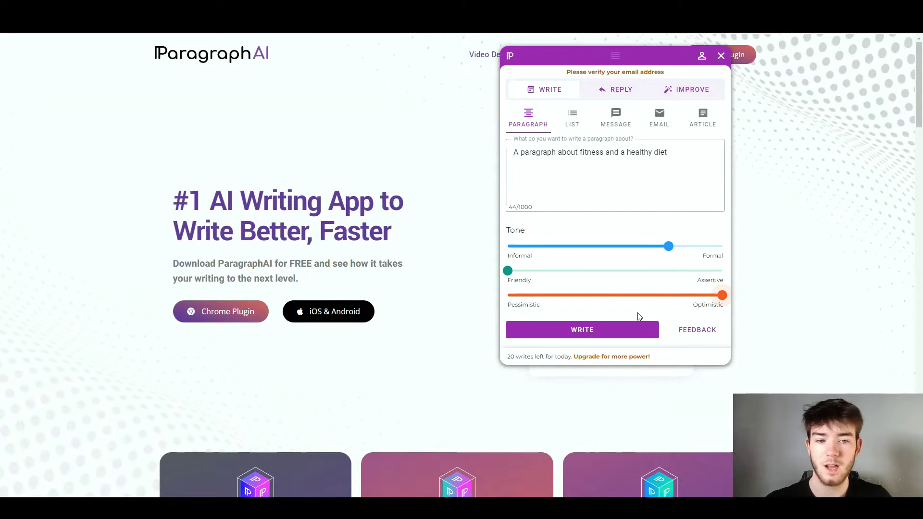
# Step: Generate the fitness and healthy-diet paragraph, review it, and select the List option
pyautogui.click(613, 335)
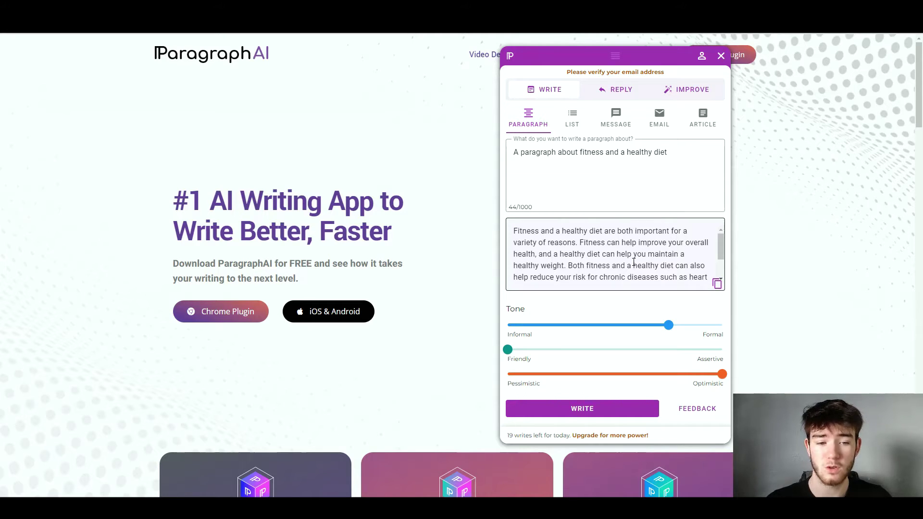
pyautogui.scroll(-2, 633, 262)
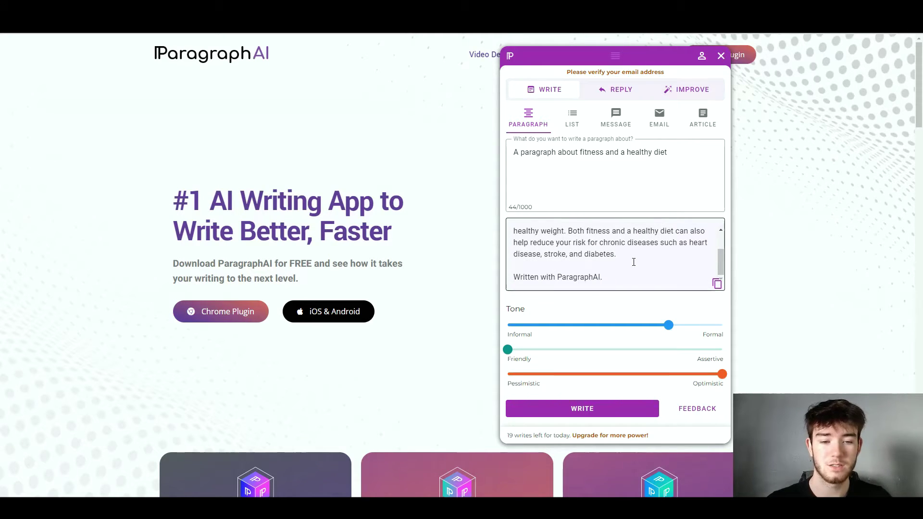
pyautogui.scroll(-1, 599, 283)
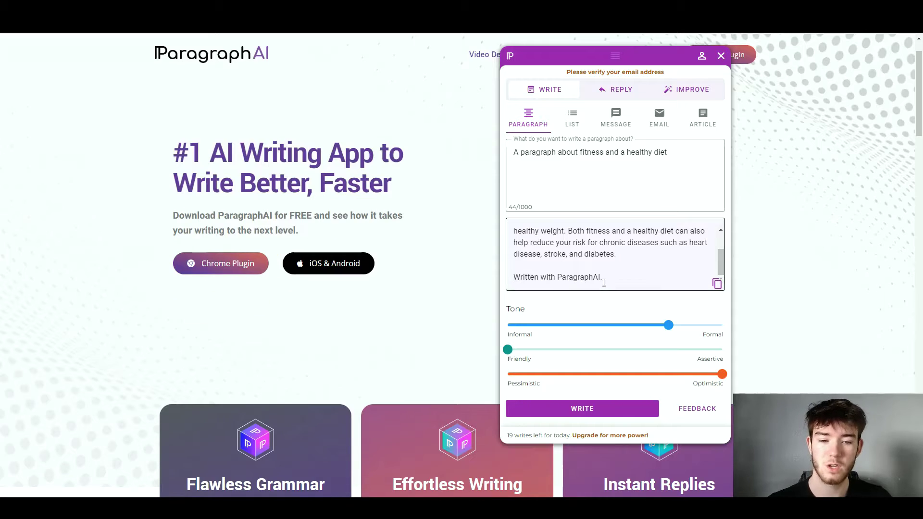
pyautogui.scroll(1, 435, 311)
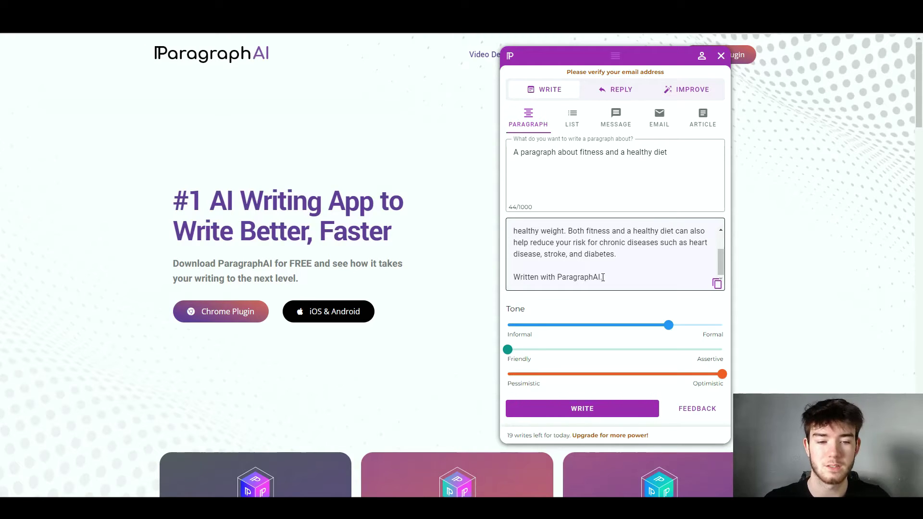
pyautogui.scroll(2, 652, 253)
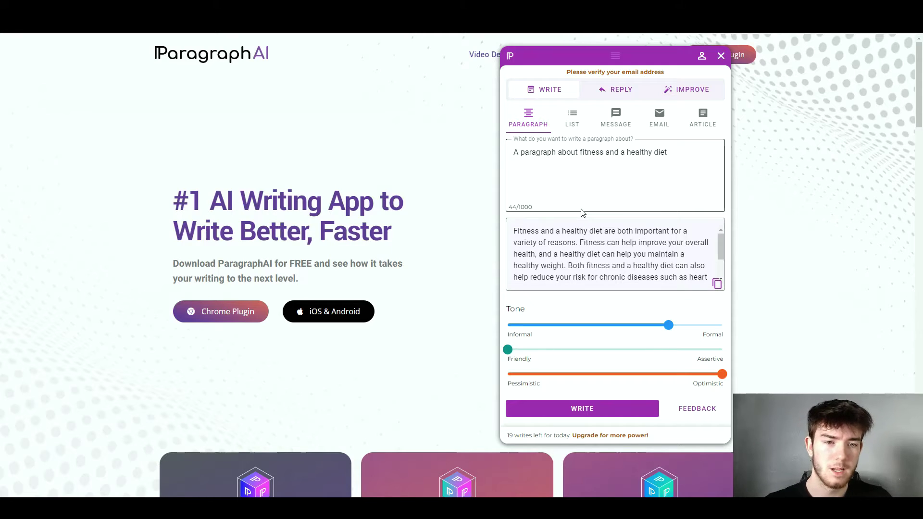
pyautogui.click(571, 123)
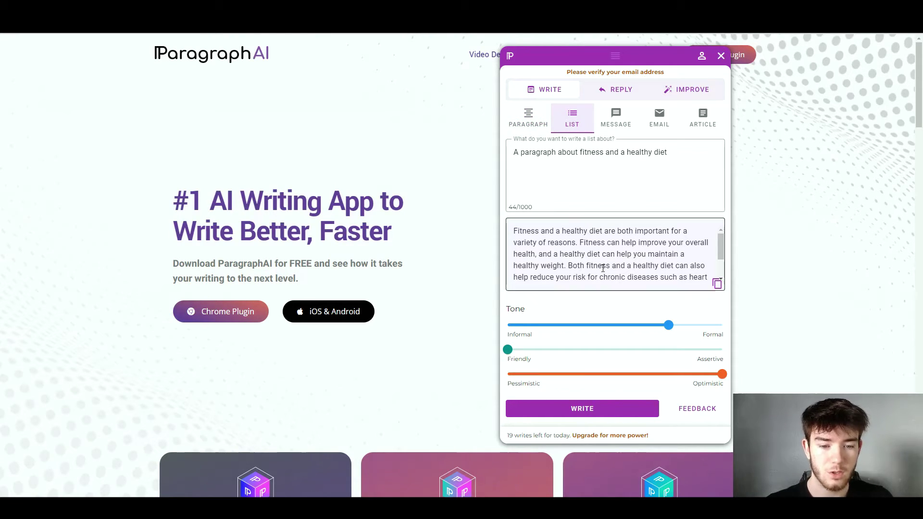
# Step: Generate and review a bulleted list from the fitness and healthy diet prompt
pyautogui.click(618, 412)
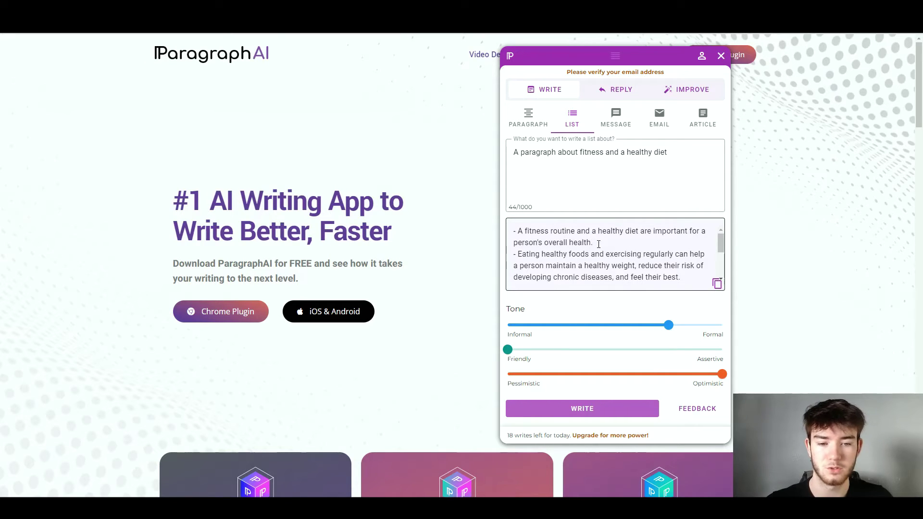
pyautogui.scroll(-1, 560, 282)
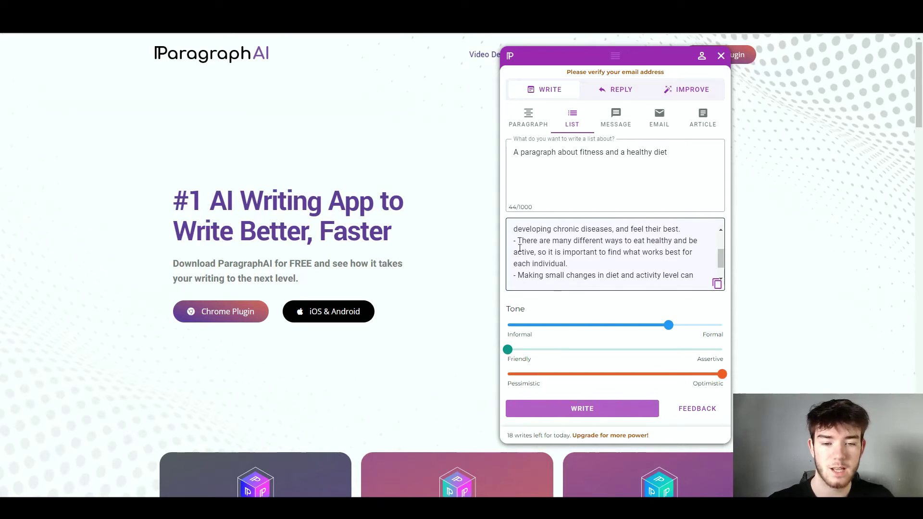
pyautogui.scroll(-2, 517, 249)
pyautogui.scroll(2, 611, 267)
pyautogui.scroll(2, 610, 267)
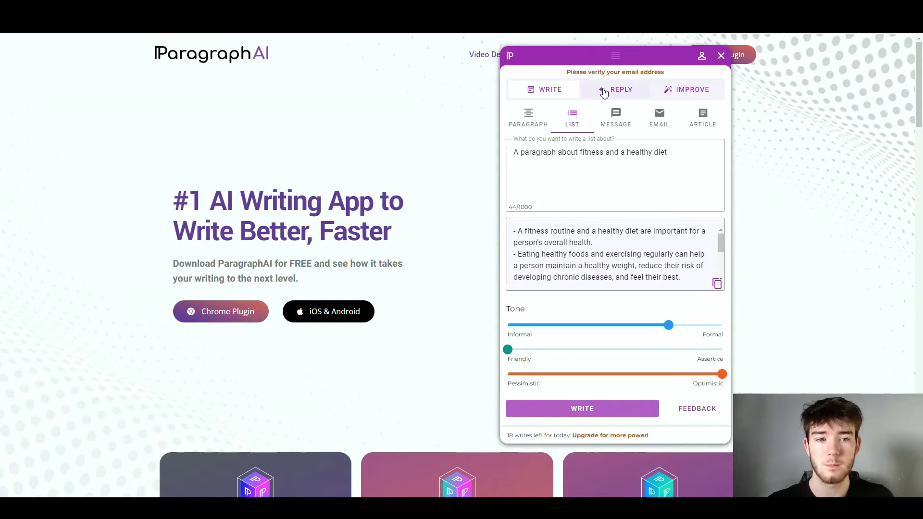
# Step: In Reply mode, paste 'Are you available for a meeting this Monday?' as the message
pyautogui.click(612, 90)
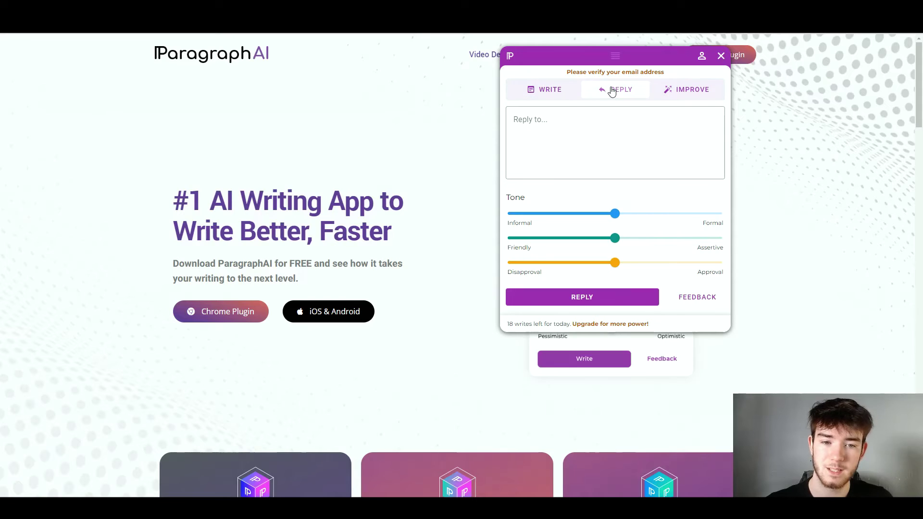
pyautogui.click(558, 120)
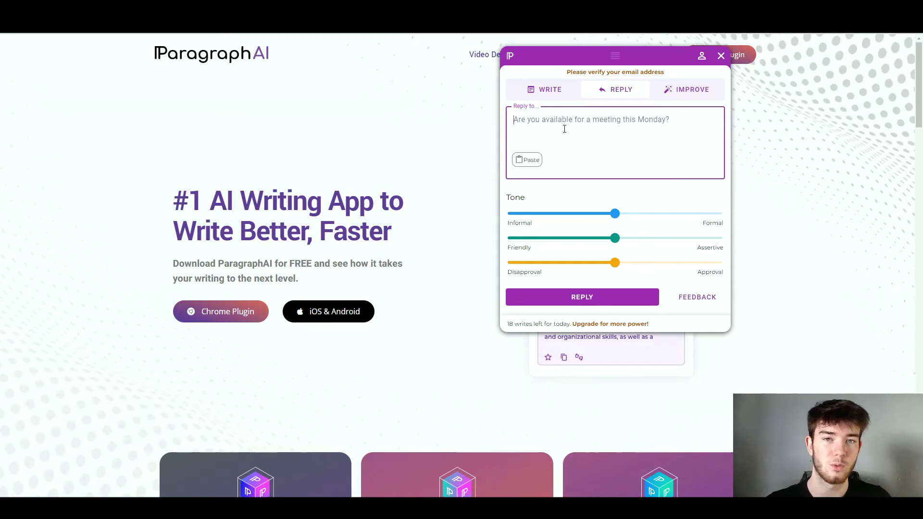
pyautogui.write('Are you available for a meeting this Monday?')
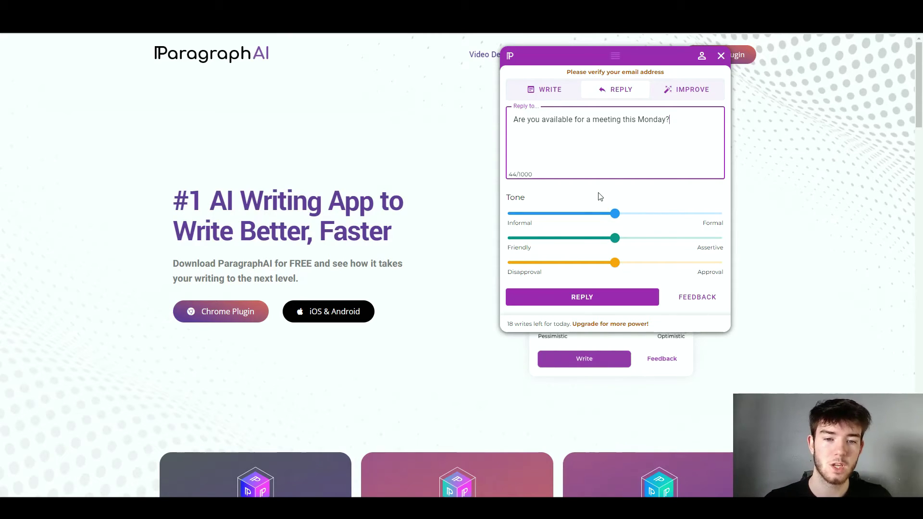
# Step: Set Formal, Approval and Assertive sliders to maximum and generate the reply
pyautogui.moveTo(616, 215); pyautogui.dragTo(730, 217)
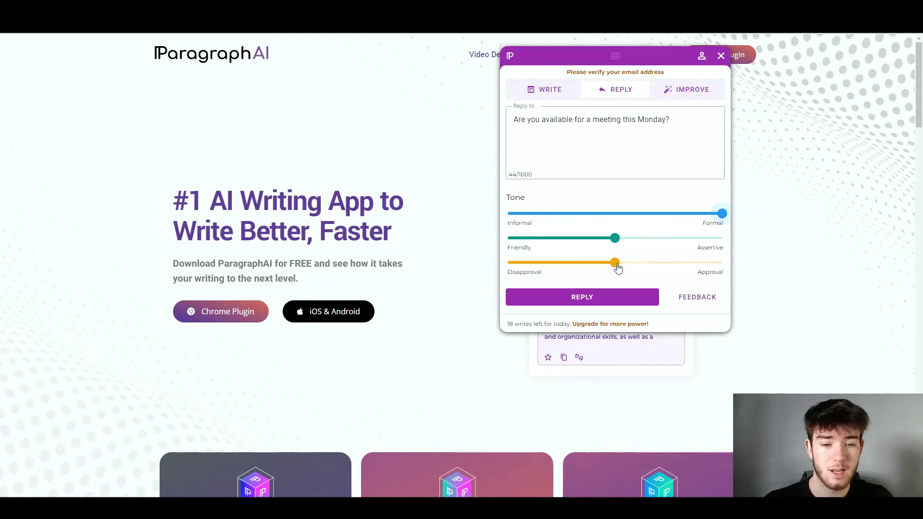
pyautogui.moveTo(628, 267); pyautogui.dragTo(731, 261)
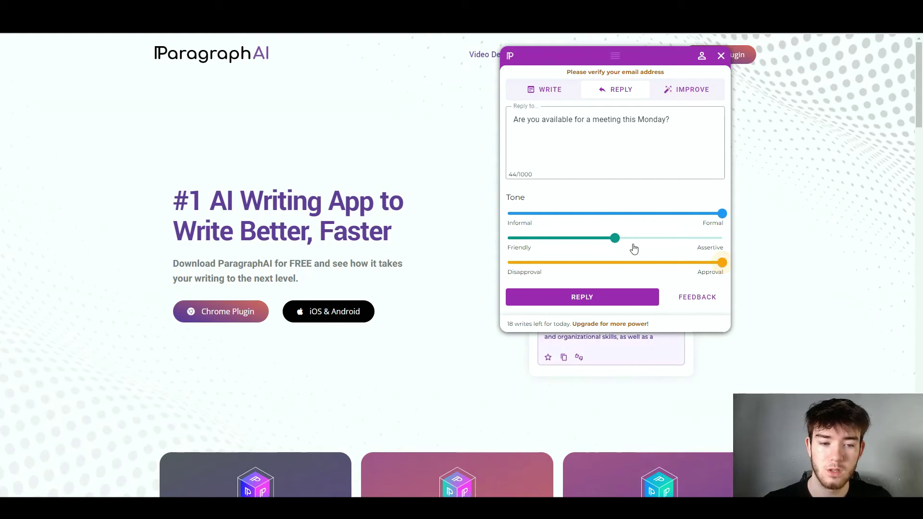
pyautogui.moveTo(616, 241); pyautogui.dragTo(732, 240)
pyautogui.click(617, 299)
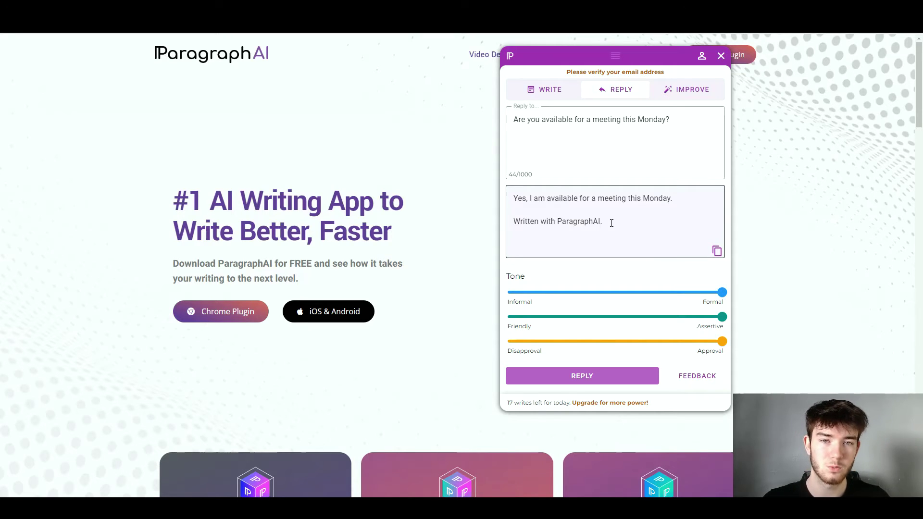
pyautogui.click(590, 169)
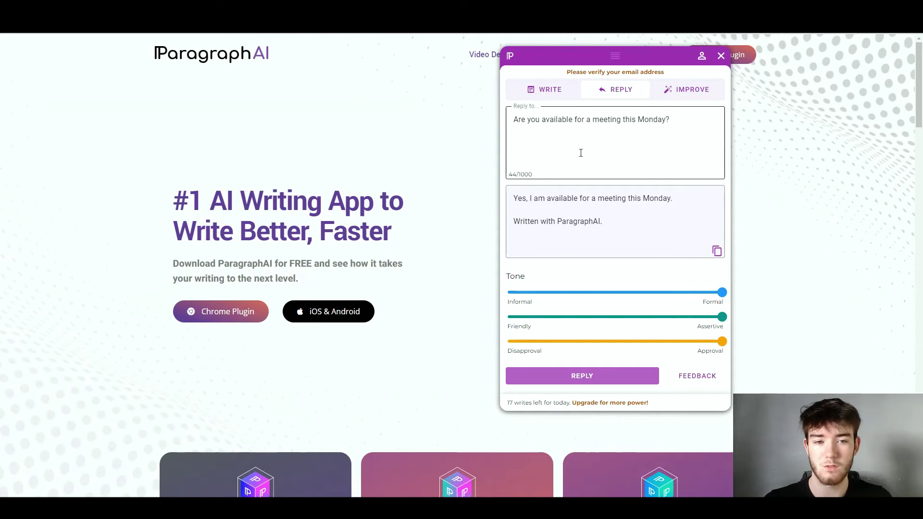
# Step: In Improve mode, paste the example apple-growing passage and edit its end
pyautogui.click(683, 92)
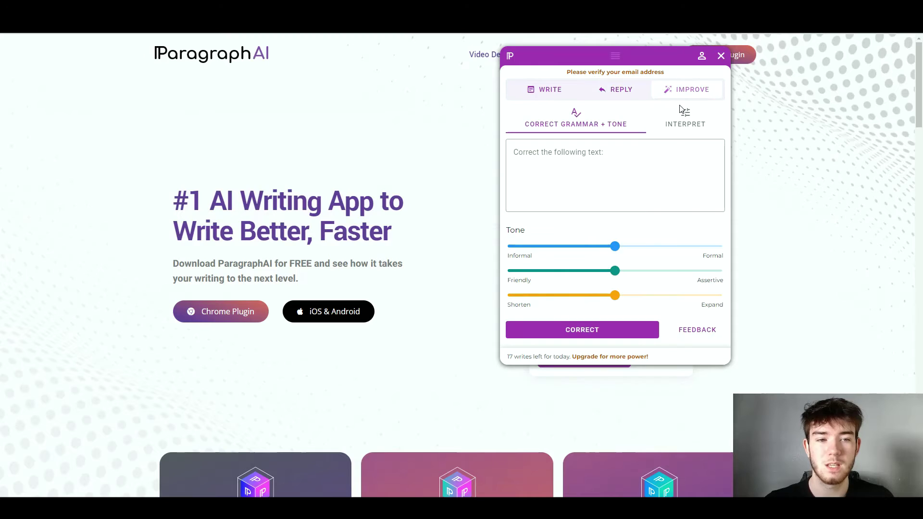
pyautogui.click(605, 153)
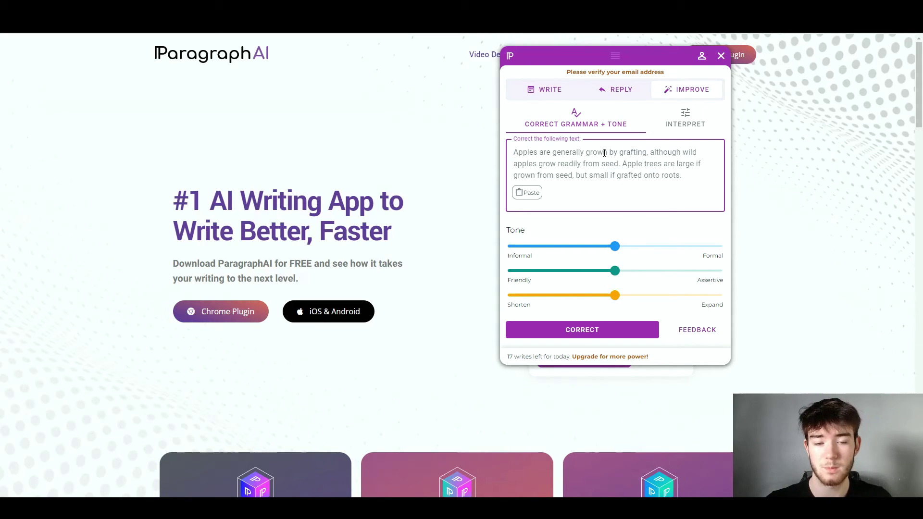
pyautogui.write('Apples are generally grown by grafting although wild apples grow readily from the seed apple trees are large if grown from the seed but smaller if grafted onto roots.')
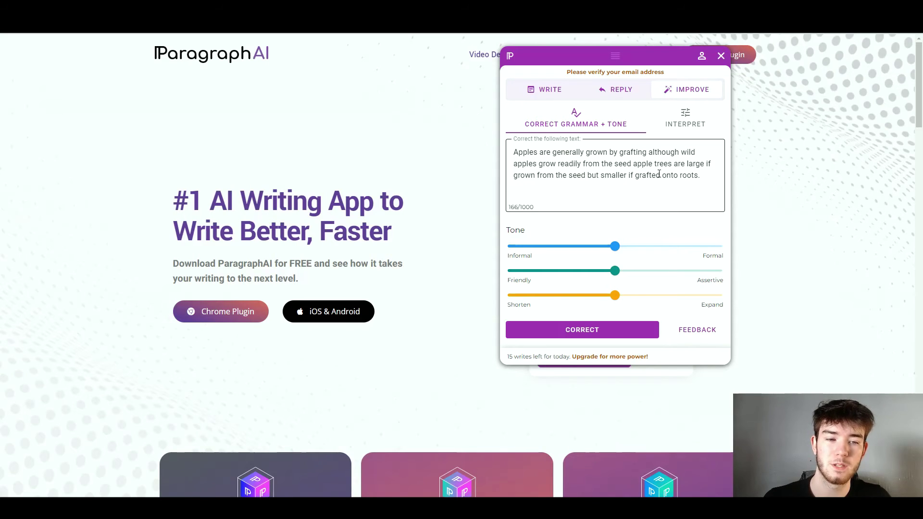
pyautogui.click(705, 177)
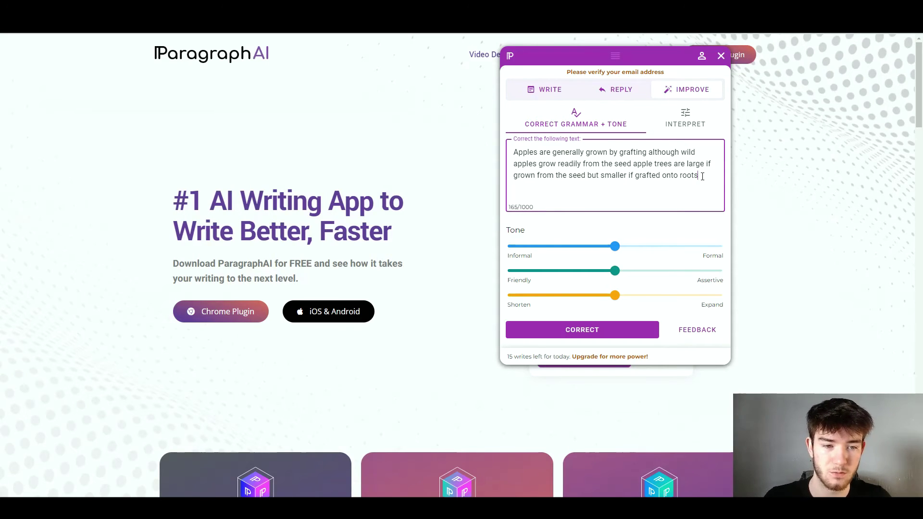
# Step: Correct the passage with a more formal, slightly friendlier and shorter tone
pyautogui.moveTo(620, 250); pyautogui.dragTo(668, 247)
pyautogui.moveTo(612, 277); pyautogui.dragTo(561, 272)
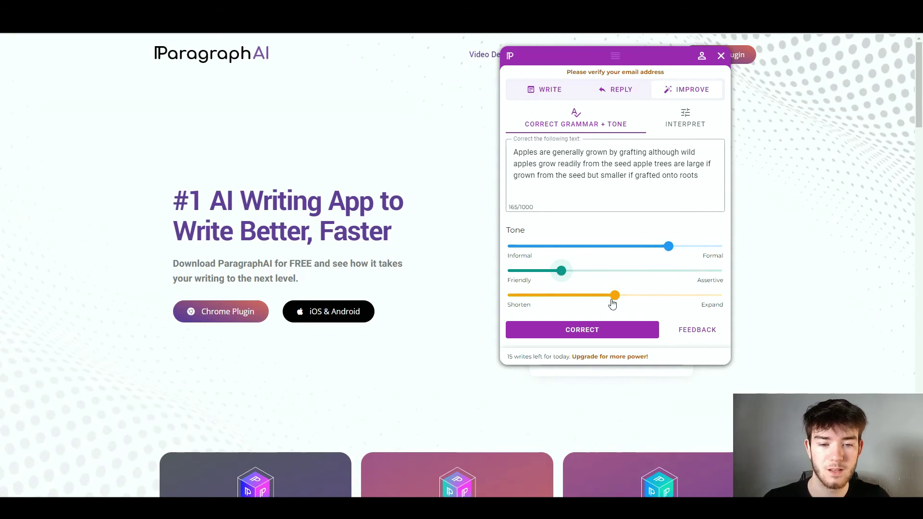
pyautogui.moveTo(620, 300); pyautogui.dragTo(562, 297)
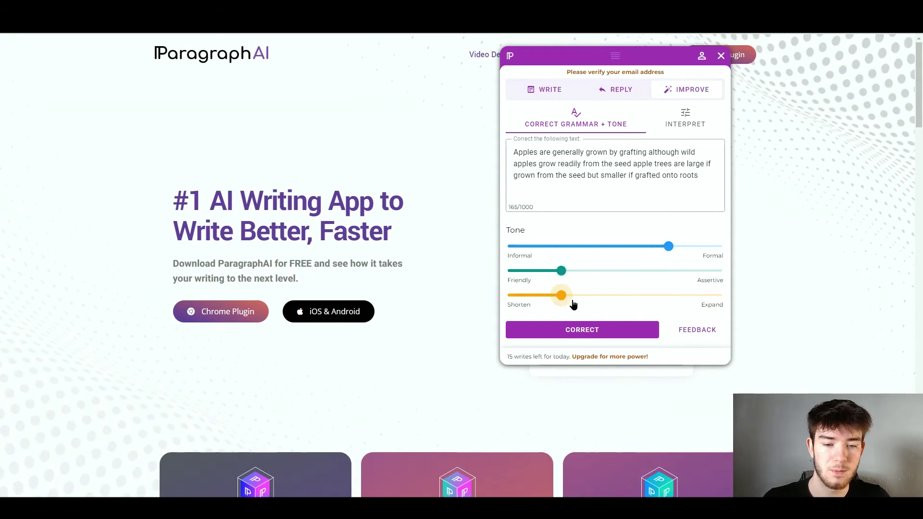
pyautogui.click(560, 331)
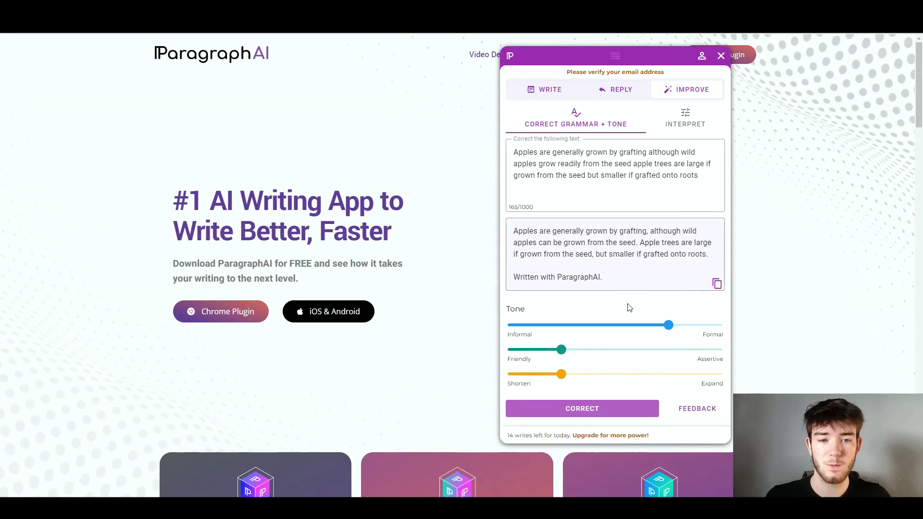
# Step: Cycle through Interpret, Correct and Reply views, ending back on Write Paragraph
pyautogui.click(688, 115)
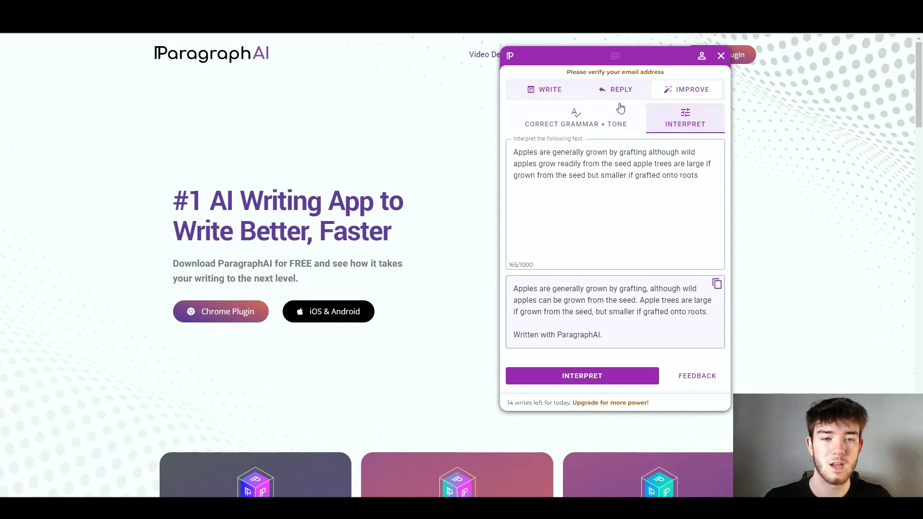
pyautogui.click(600, 123)
pyautogui.click(621, 90)
pyautogui.click(555, 96)
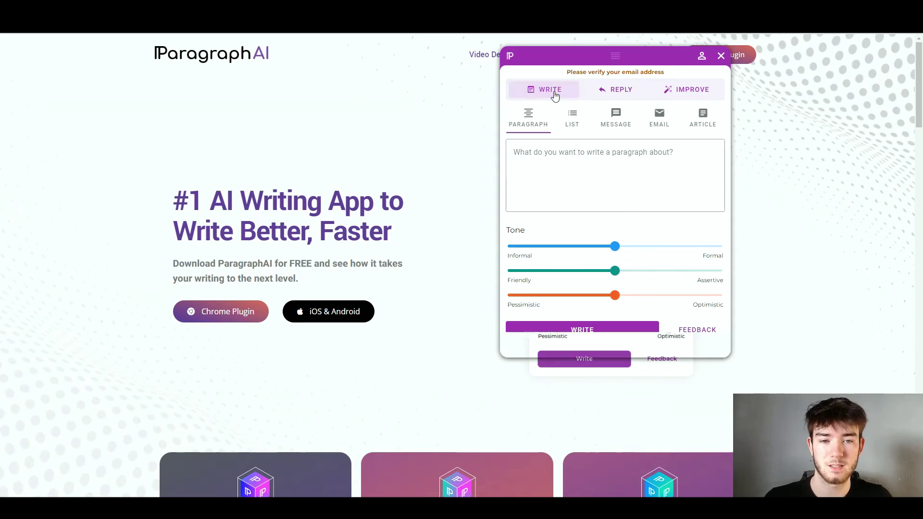